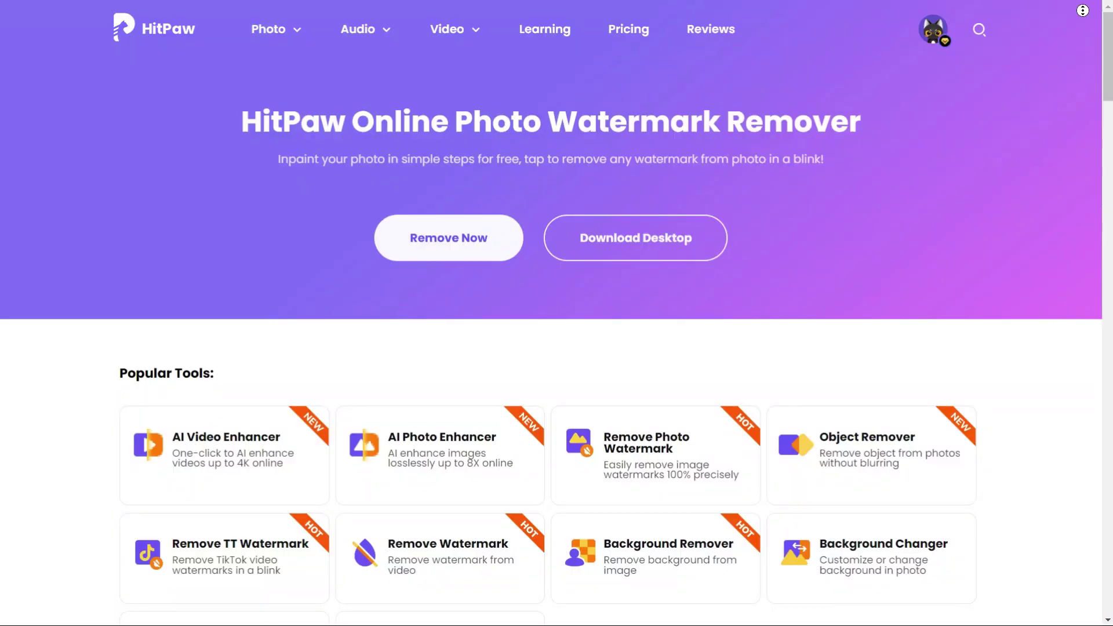
- Bring up the Denoise Model result, upscaled 800% to 4200*5600 as JPG, ready to preview
middle_click(1094, 57)
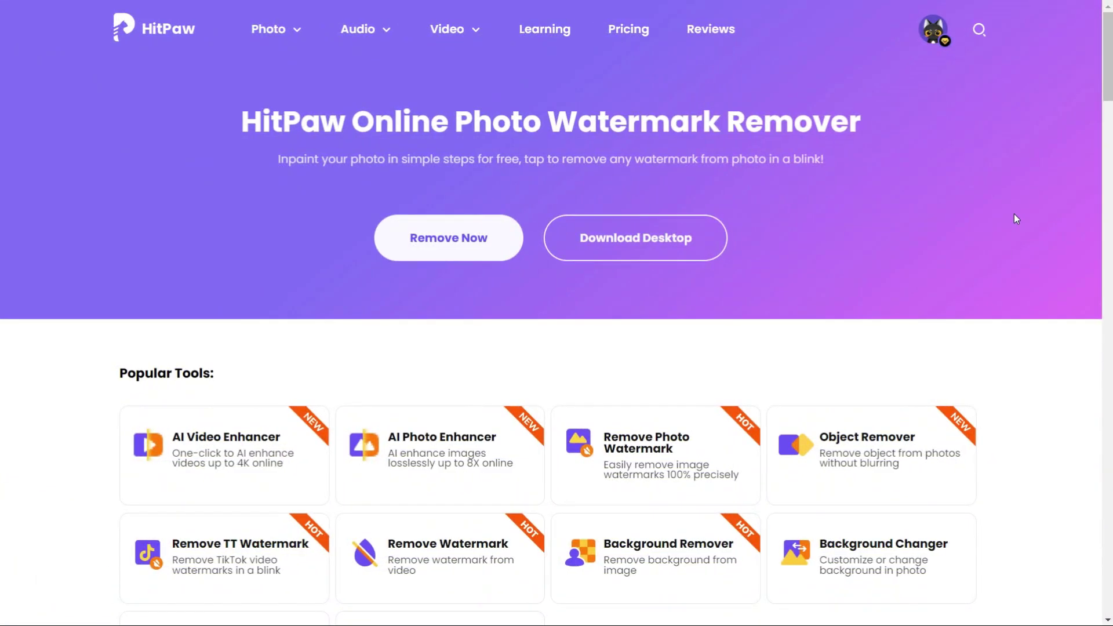
- Scroll down and back up through the HitPaw online tools catalogue
scroll(977, 249, "down", 5)
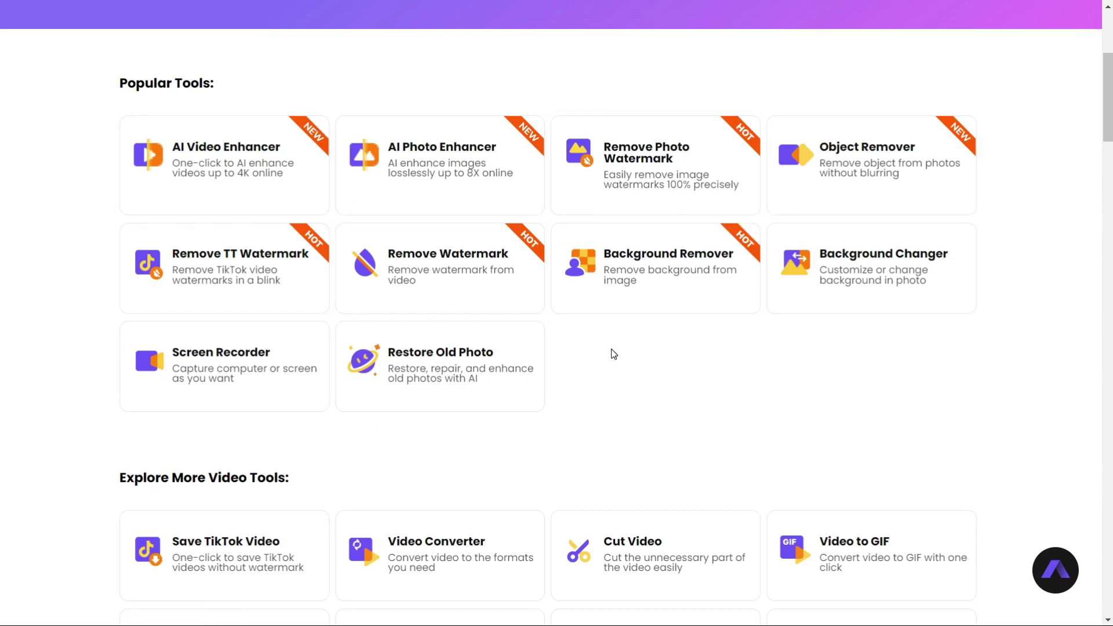
scroll(614, 354, "down", 6)
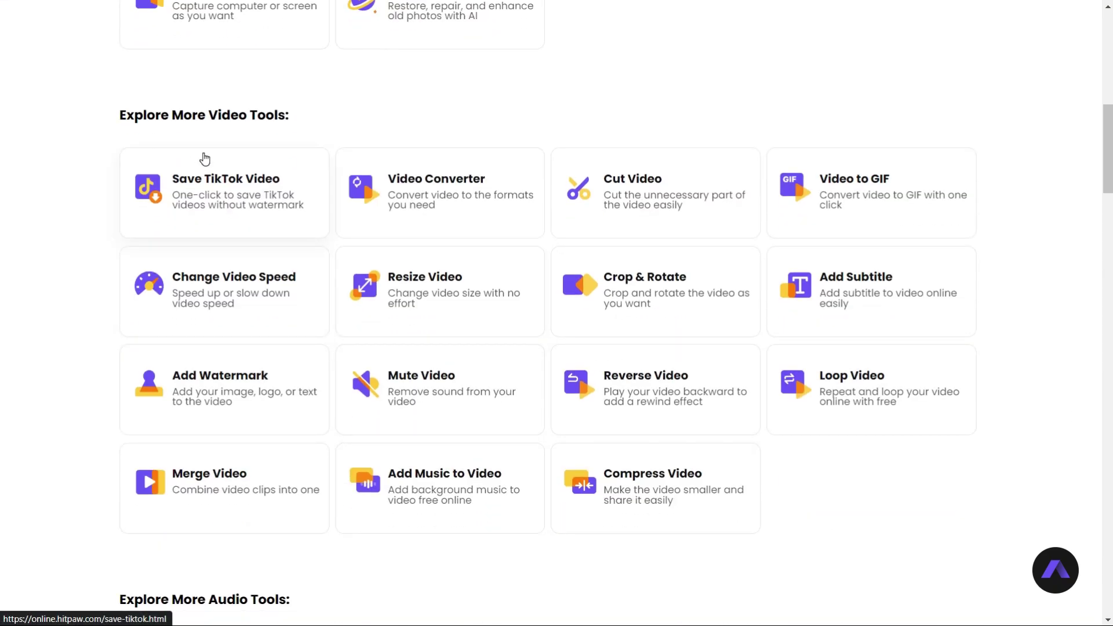
scroll(363, 186, "down", 13)
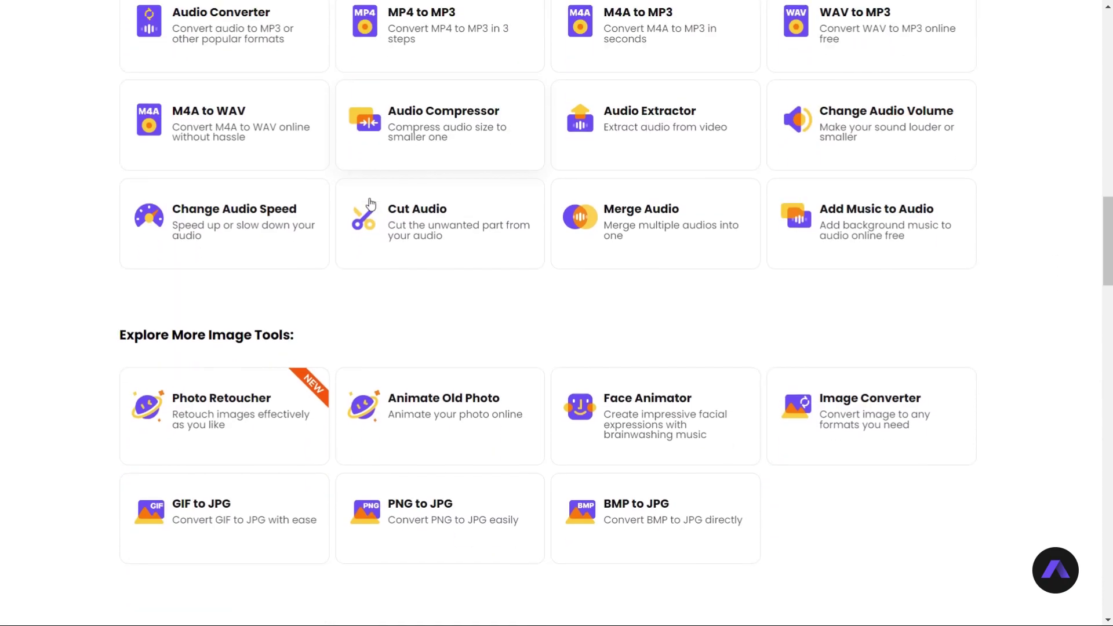
scroll(348, 287, "down", 6)
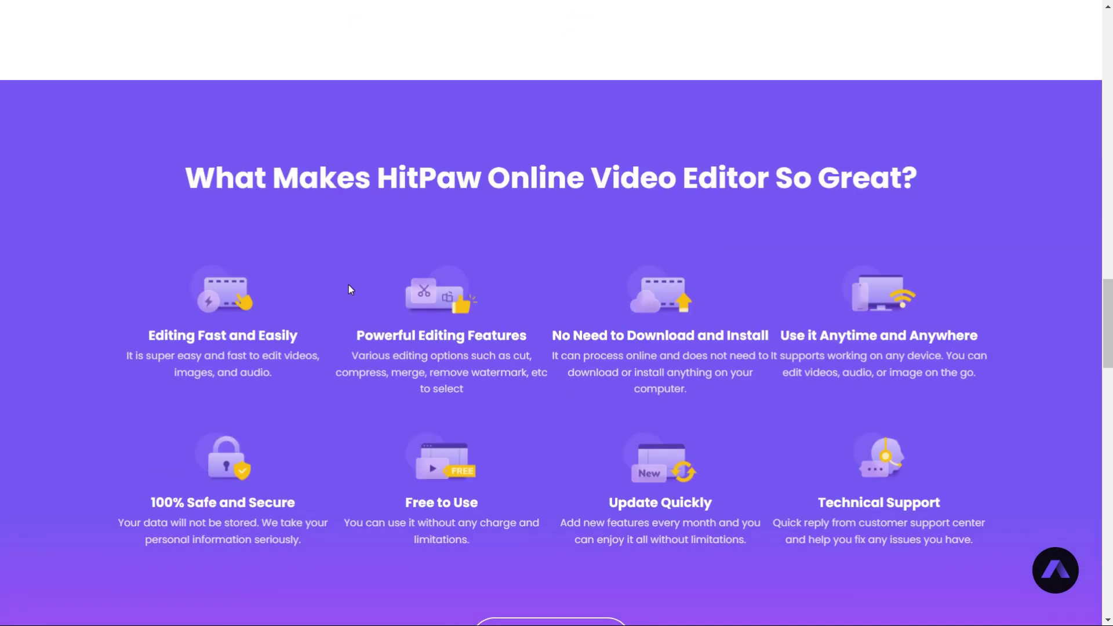
scroll(350, 288, "up", 20)
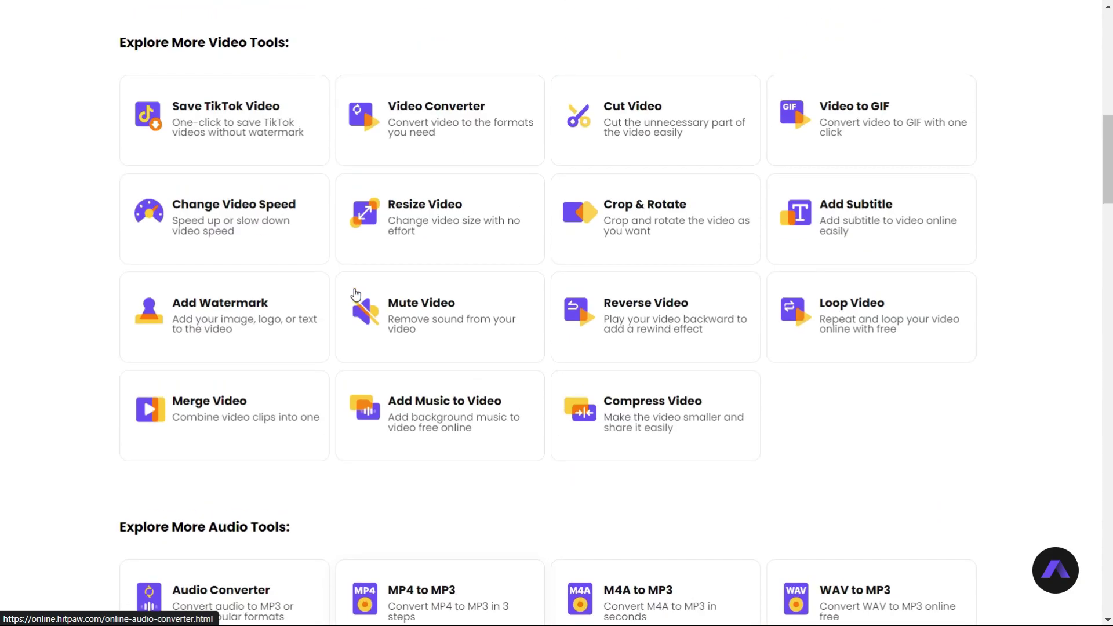
scroll(356, 295, "up", 5)
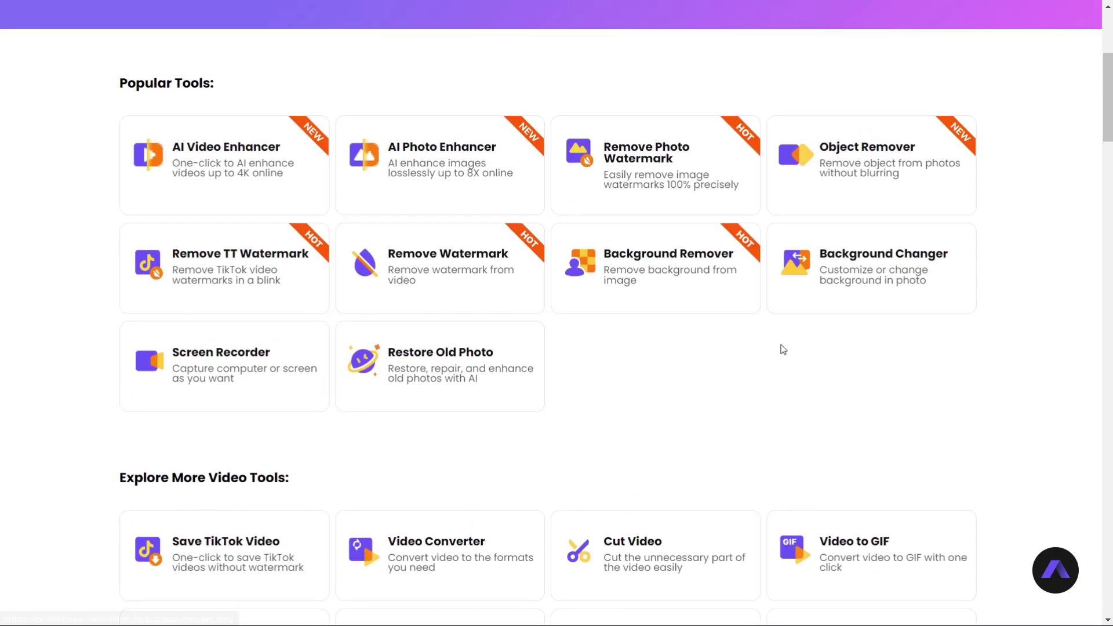
scroll(783, 350, "up", 1)
scroll(667, 406, "up", 2)
scroll(773, 343, "up", 1)
scroll(771, 344, "down", 1)
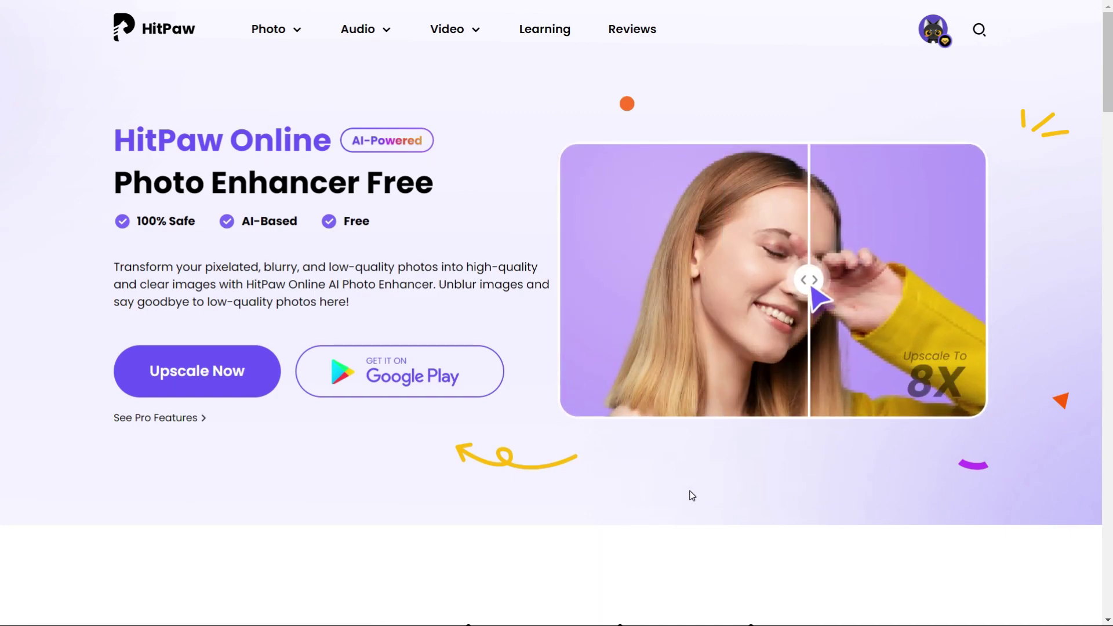
scroll(692, 493, "down", 2)
scroll(693, 493, "down", 3)
scroll(695, 490, "down", 4)
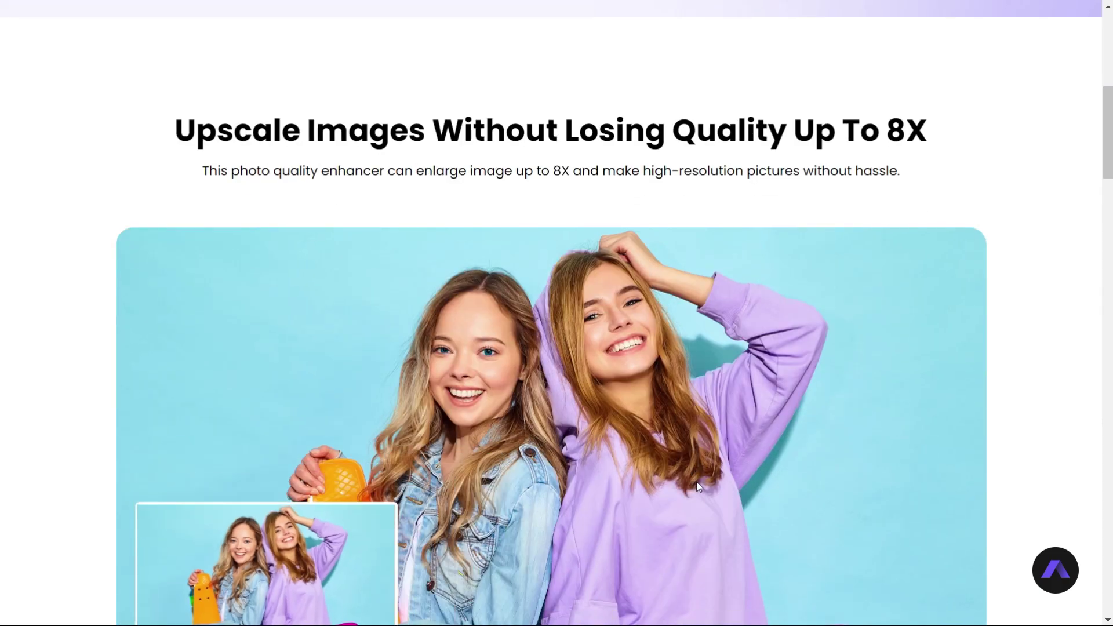
scroll(699, 487, "down", 2)
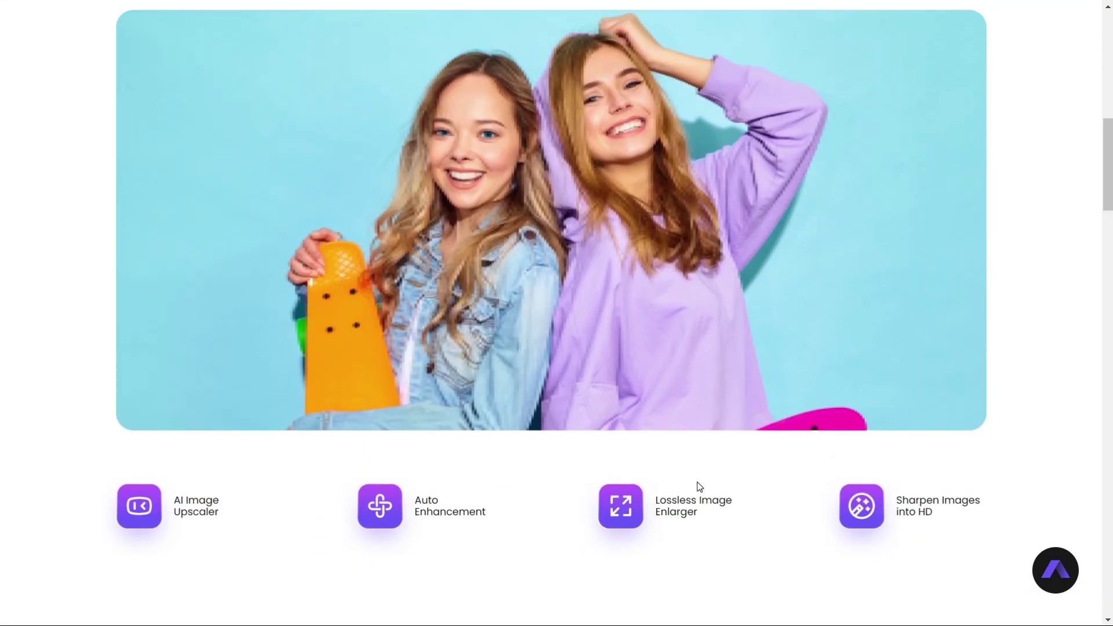
scroll(699, 487, "up", 1)
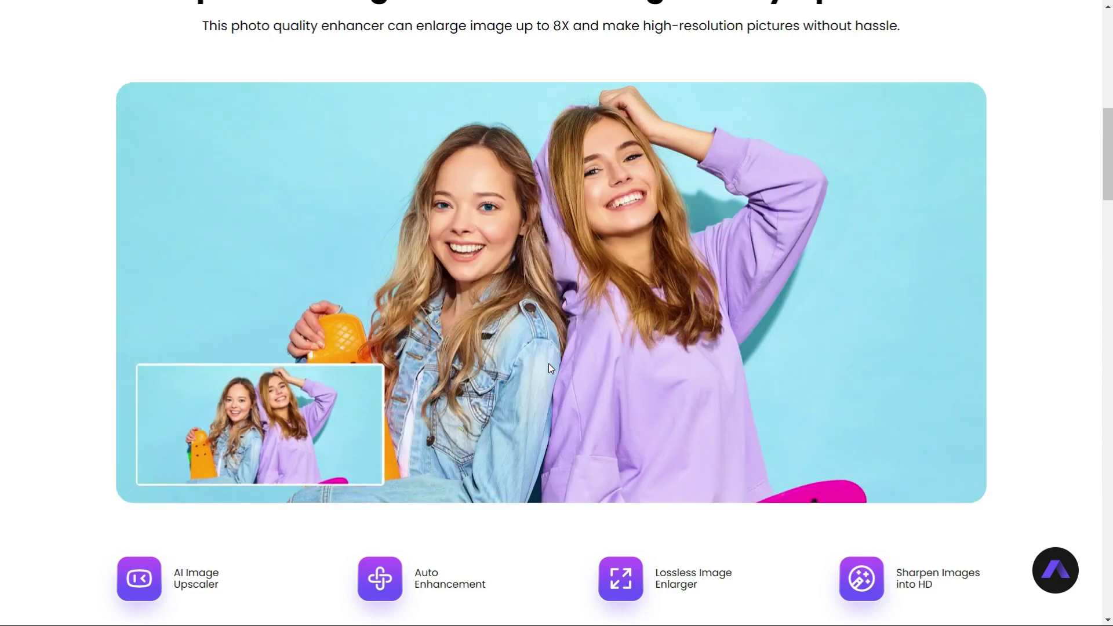
scroll(550, 367, "down", 4)
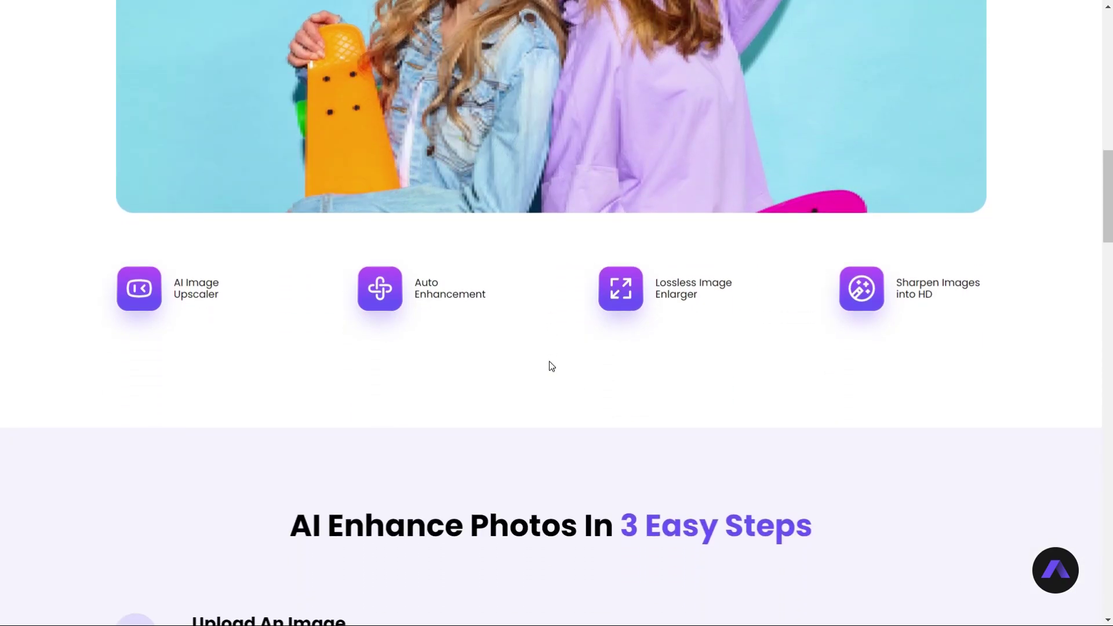
scroll(552, 366, "down", 1)
scroll(551, 366, "down", 4)
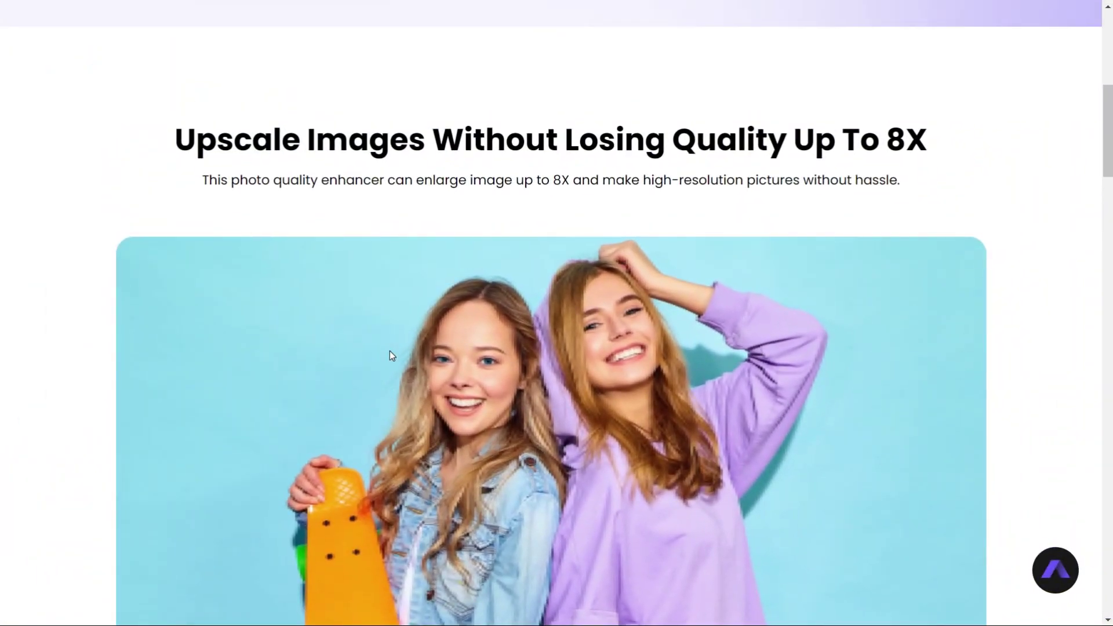
scroll(391, 355, "up", 6)
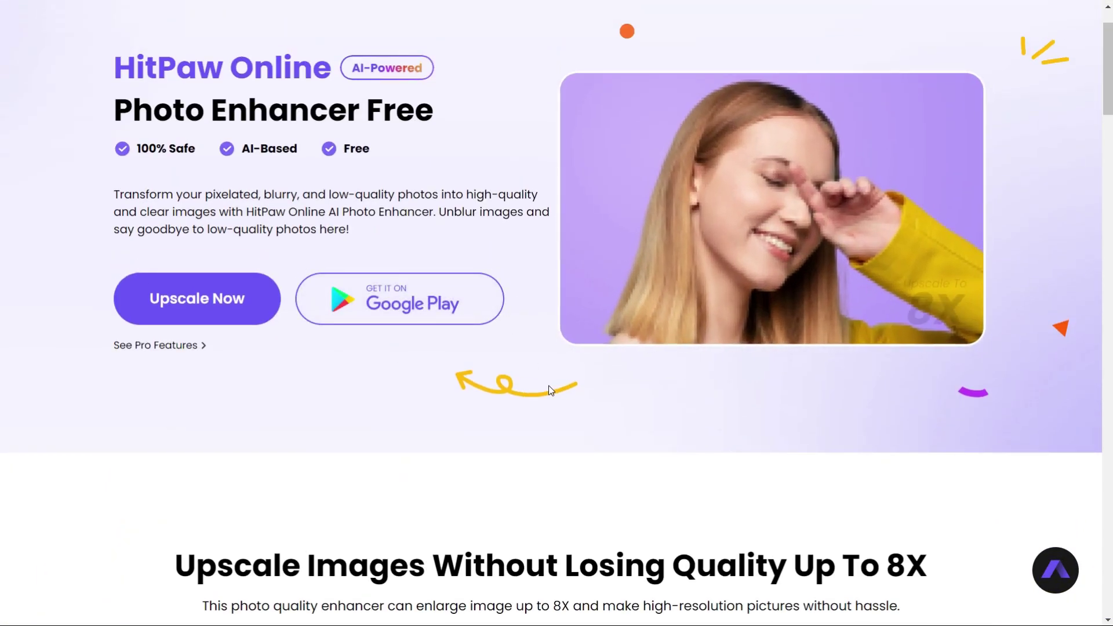
left_click(443, 304)
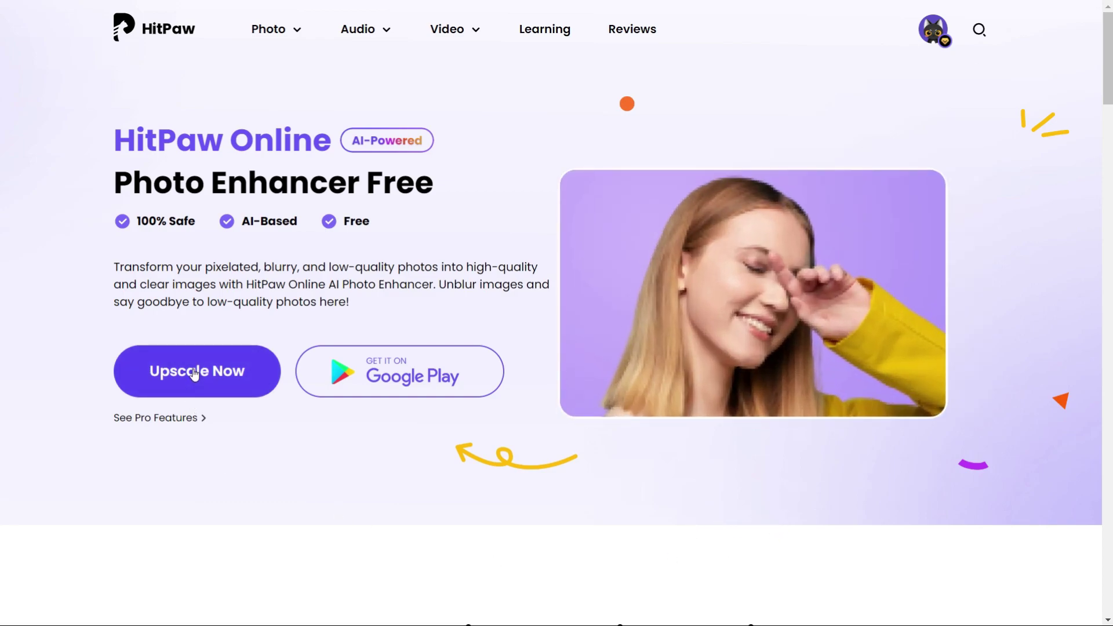
- Upload the lady-blue-shirt-pointing-place-text-purple-wall1 portrait into the AI Photo Enhancer
left_click(193, 372)
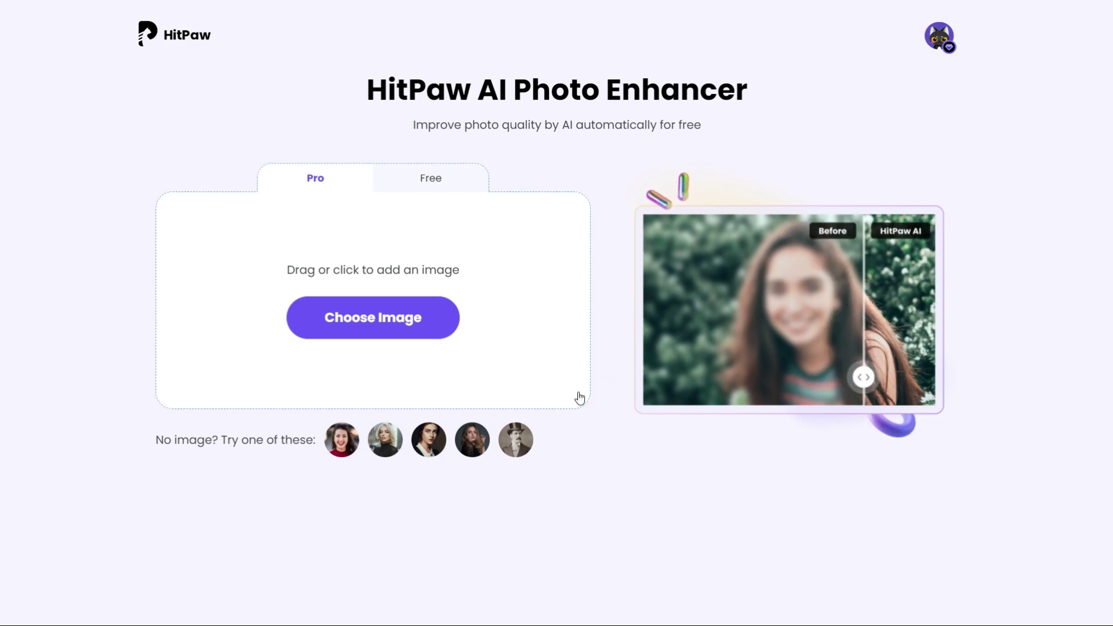
left_click(372, 322)
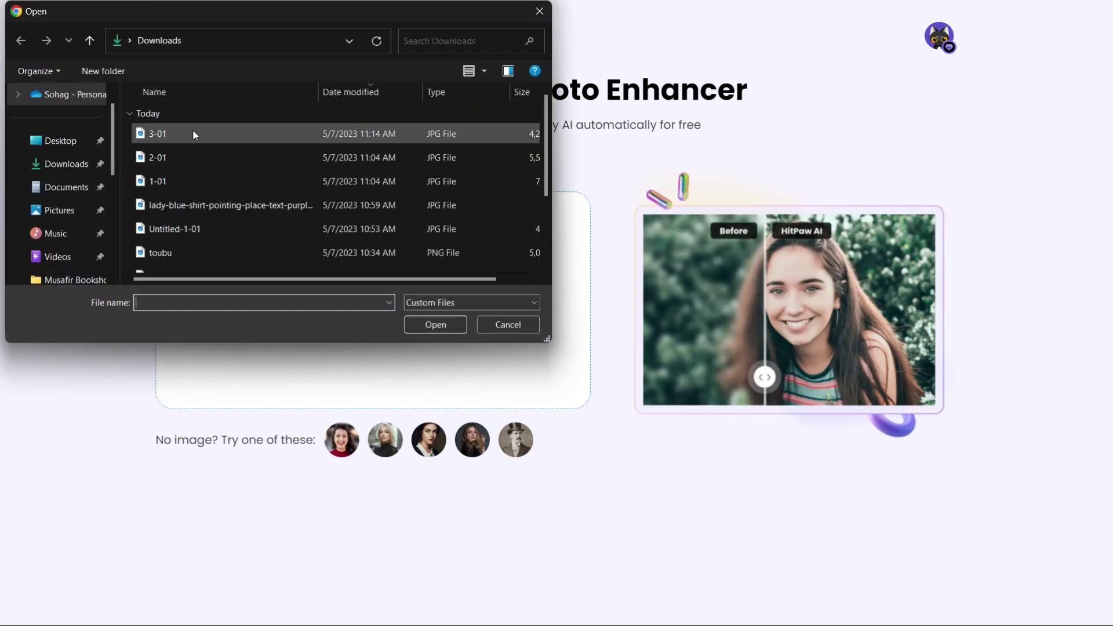
left_click(283, 205)
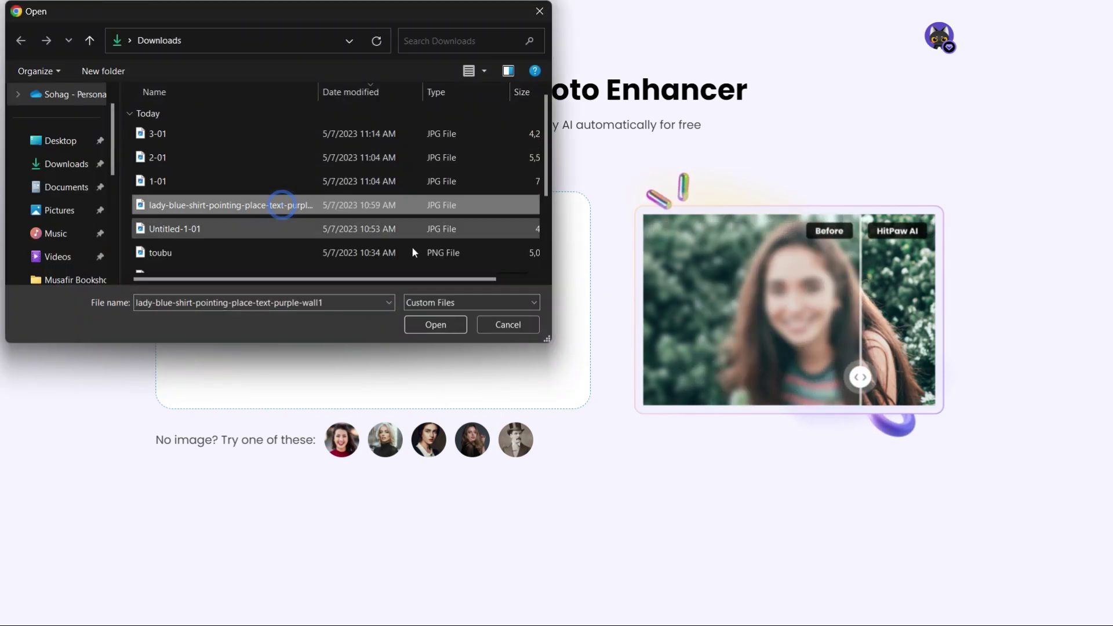
left_click(436, 326)
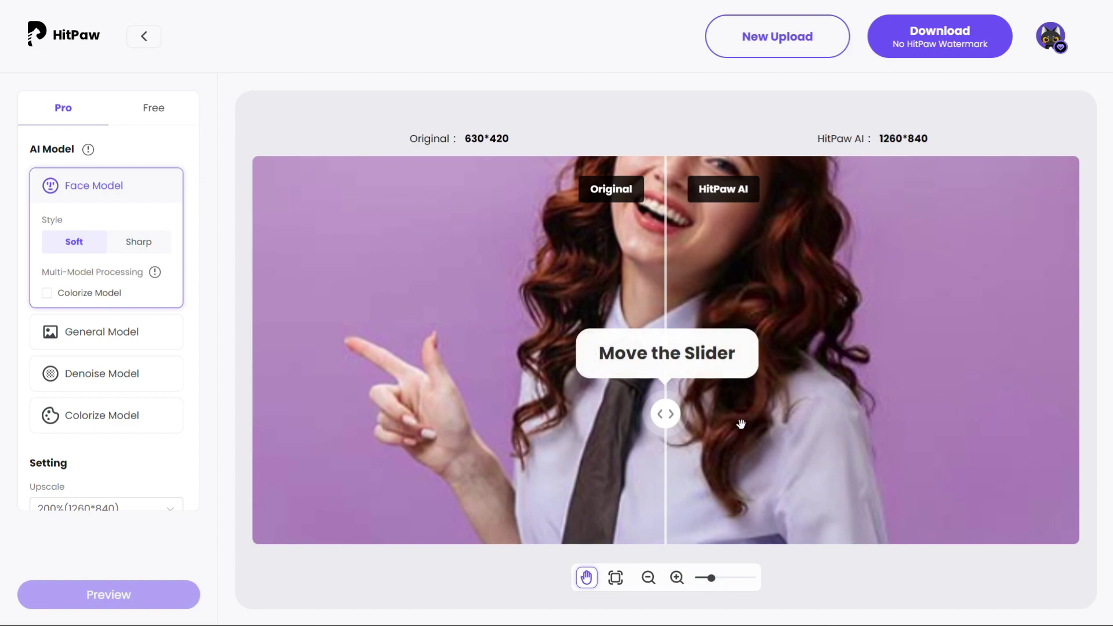
- Compare original and enhanced halves with the slider, trying Soft then Sharp face style
left_click_drag(661, 416, 1, 543)
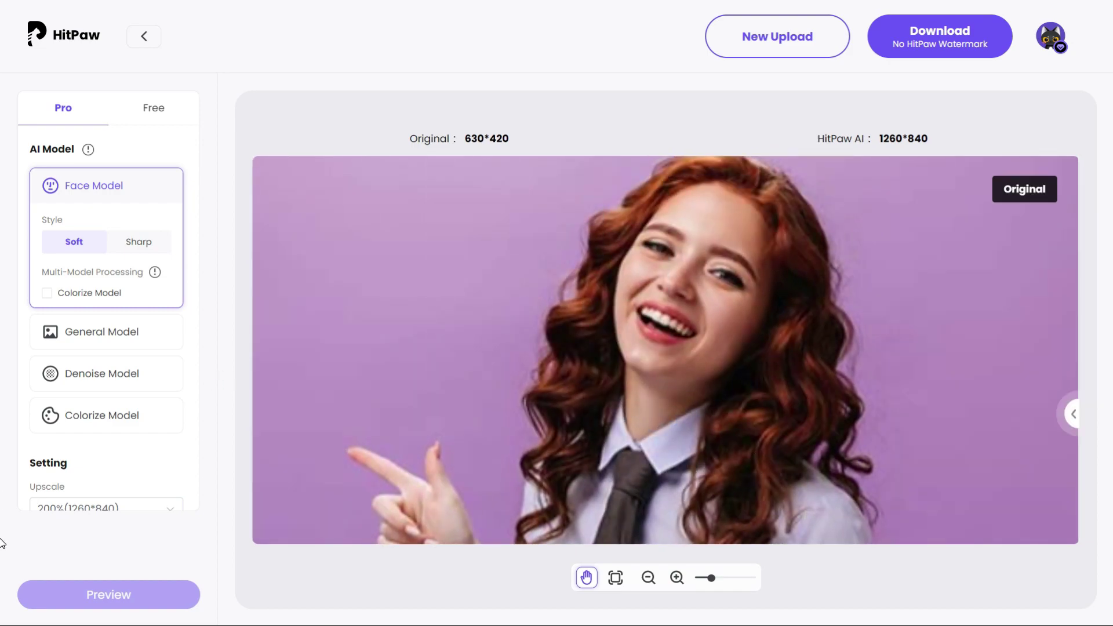
left_click_drag(1088, 543, 267, 504)
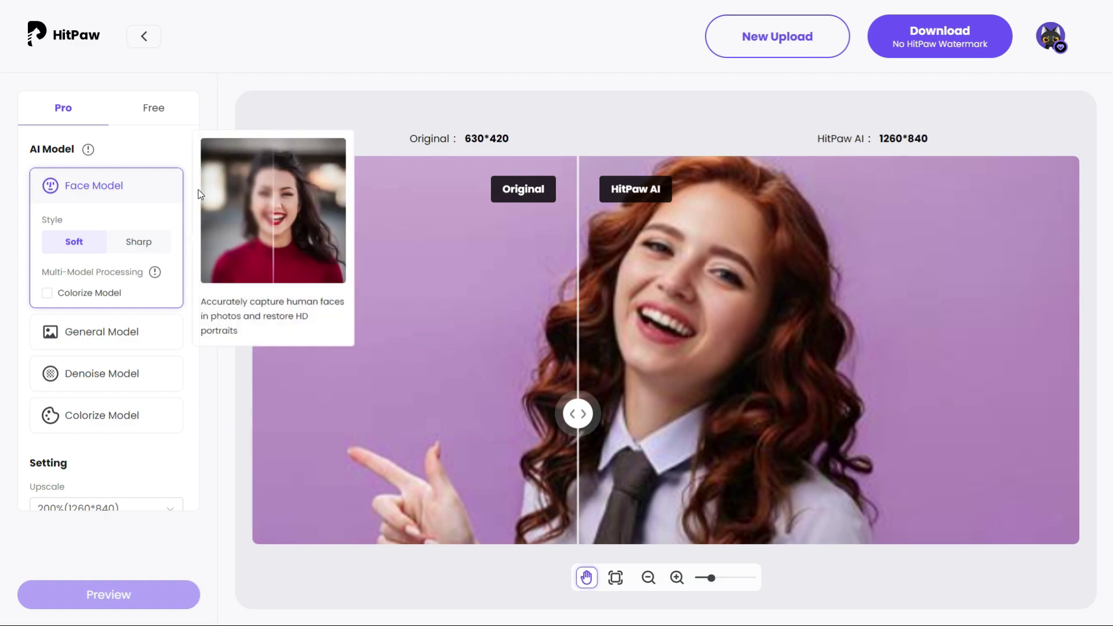
left_click(141, 244)
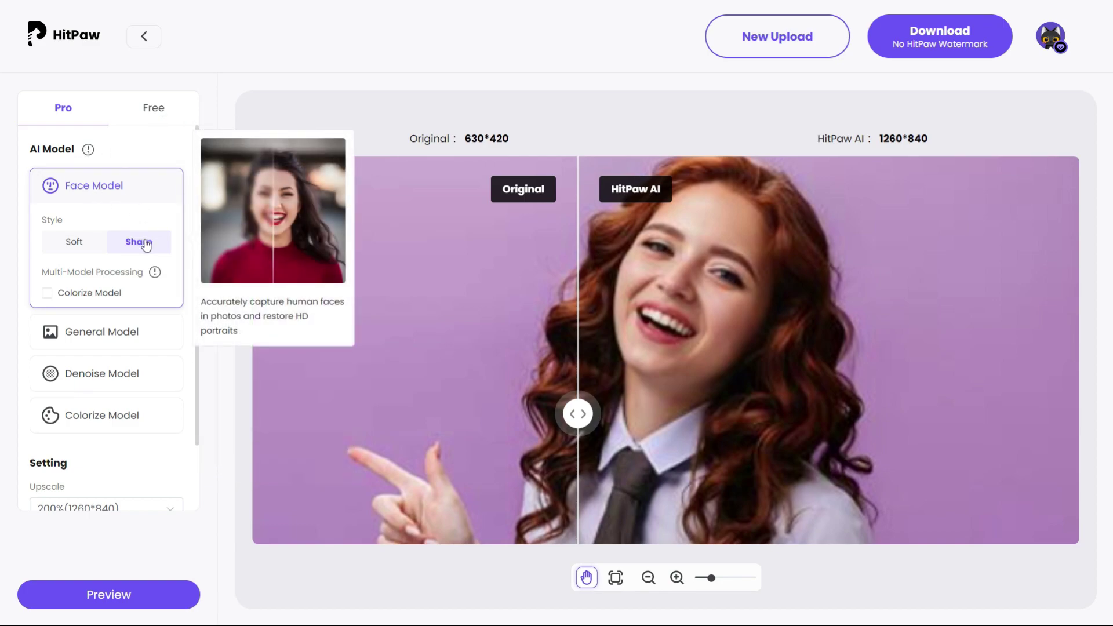
left_click(82, 247)
left_click(139, 243)
- Switch to the Denoise Model at 800% (5040*3360) JPG and generate the result
left_click(110, 336)
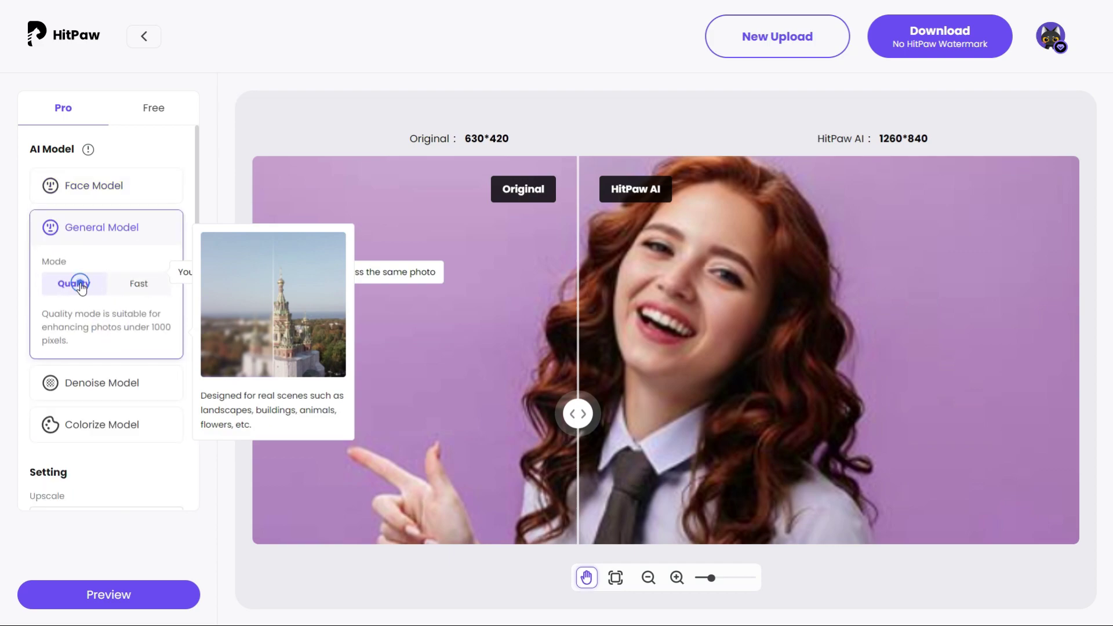
left_click(98, 389)
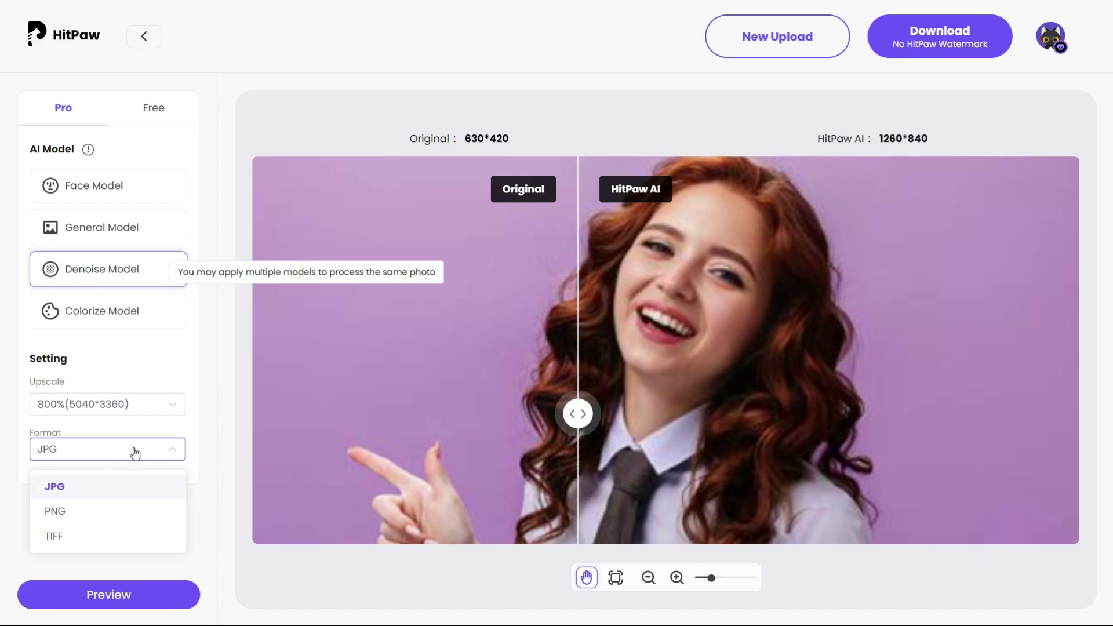
left_click(127, 596)
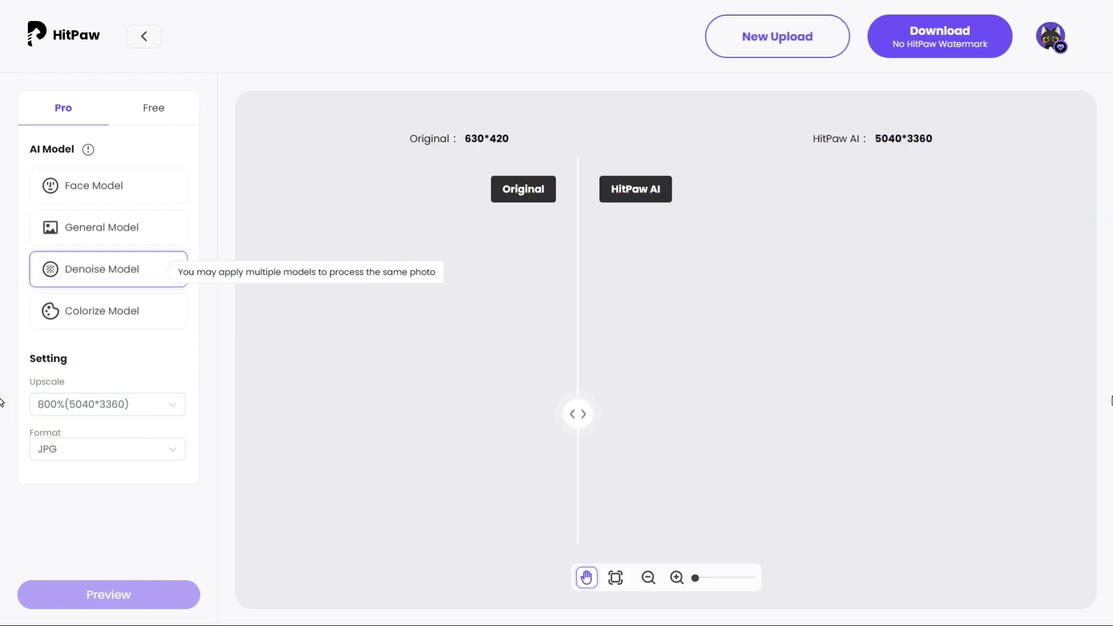
- Zoom into the 5040*3360 denoised portrait and slide between original and enhanced sides
scroll(722, 393, "up", 3)
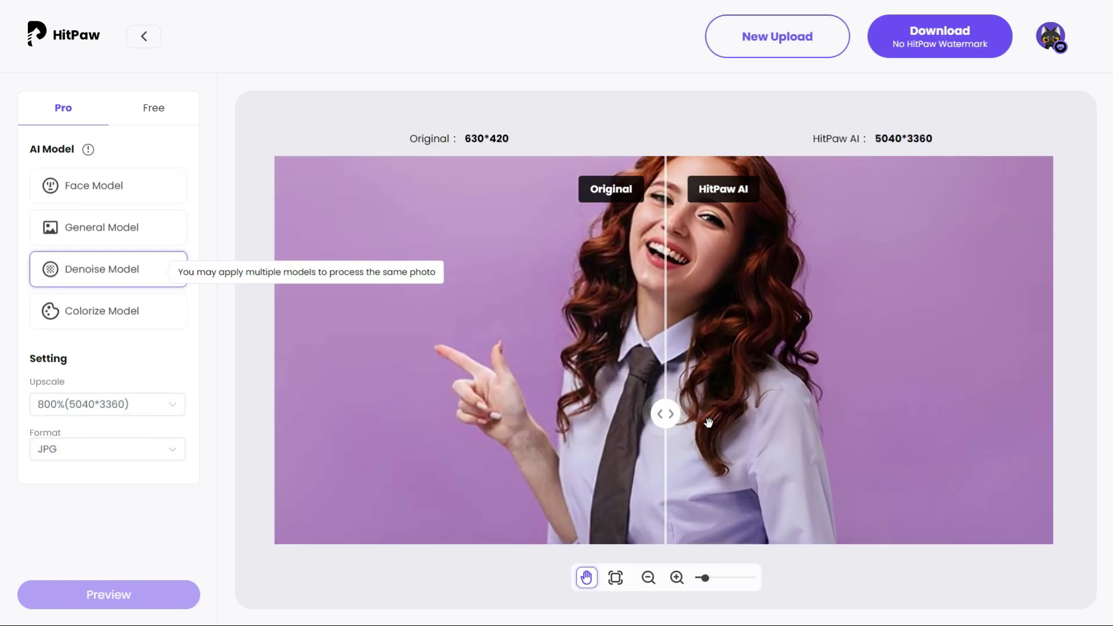
left_click_drag(675, 416, 1051, 412)
left_click_drag(771, 355, 748, 480)
scroll(610, 290, "up", 5)
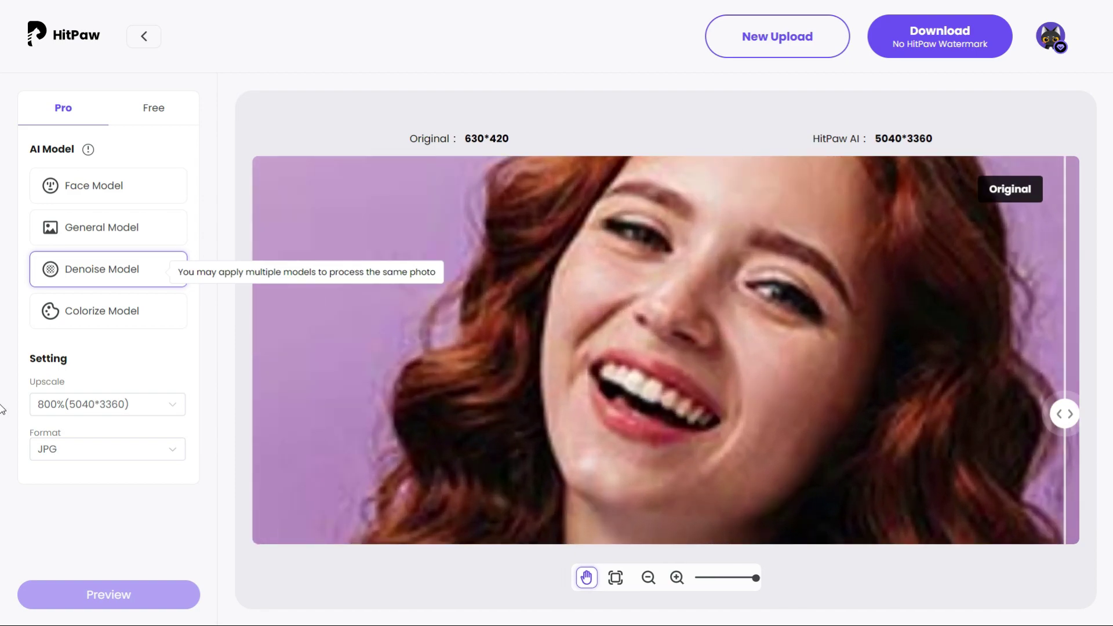
left_click_drag(1072, 418, 468, 464)
scroll(763, 383, "down", 5)
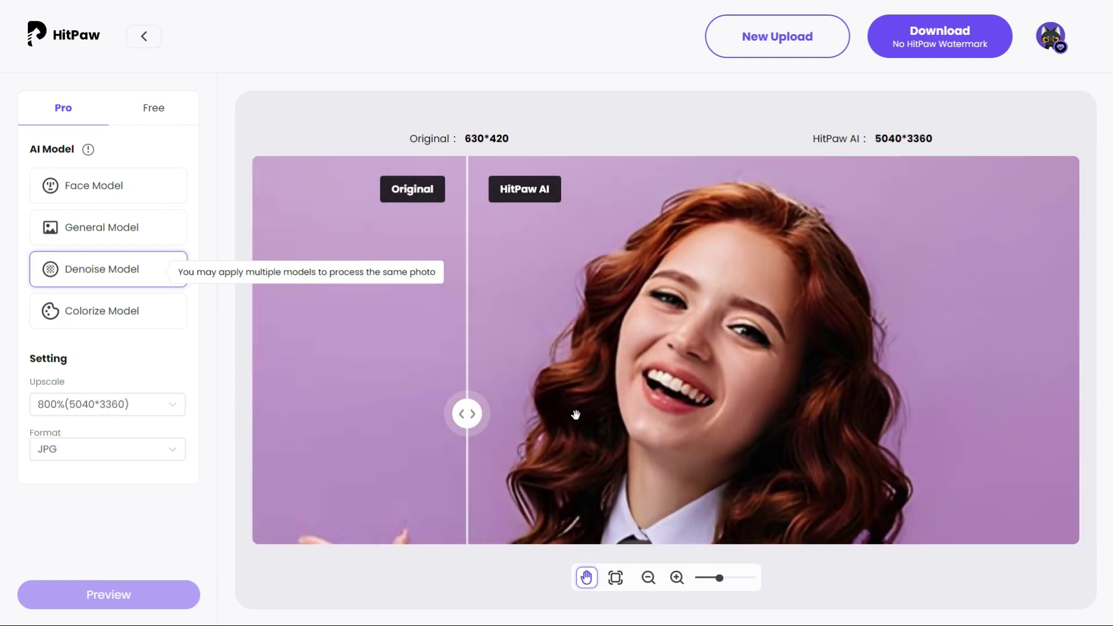
scroll(744, 373, "down", 1)
left_click_drag(718, 427, 1083, 443)
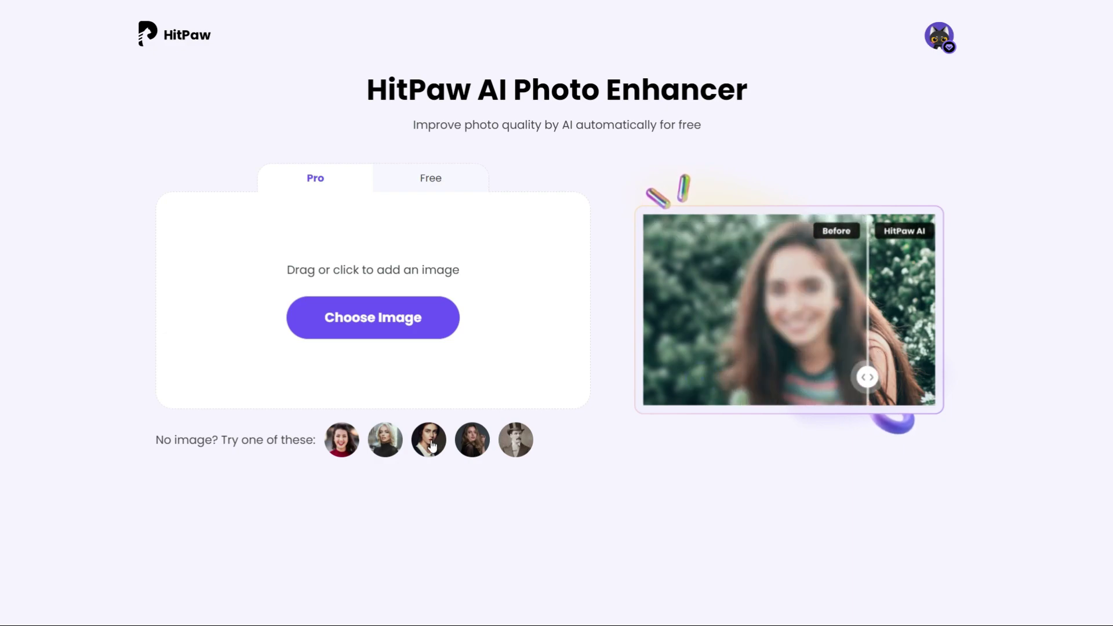
- Load the top-hat man sample and compare its original and enhanced halves
left_click(520, 444)
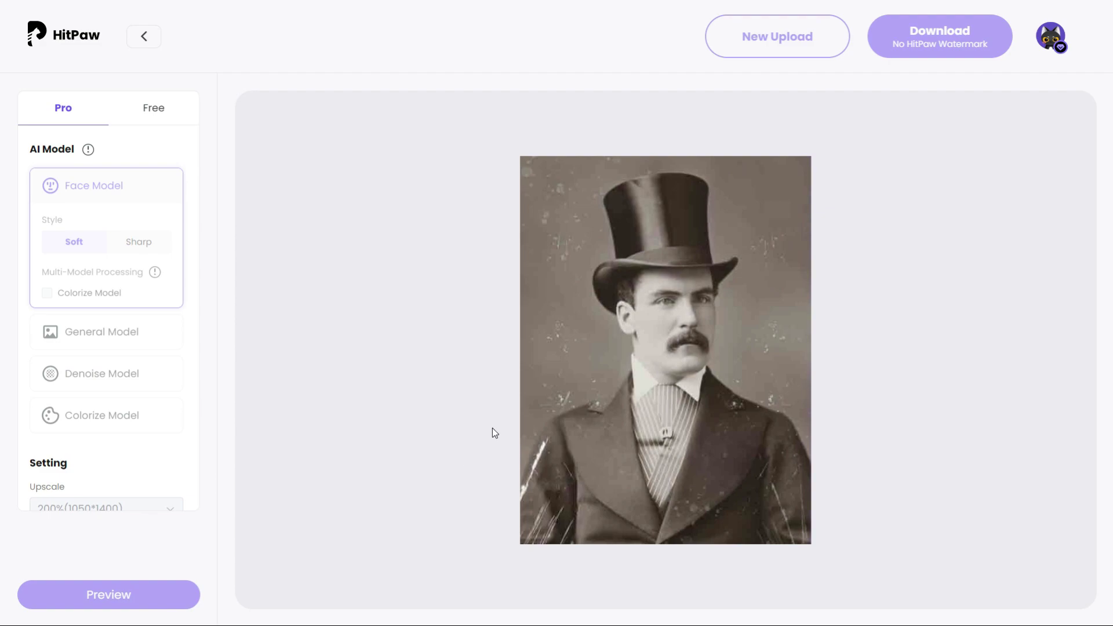
scroll(649, 475, "up", 5)
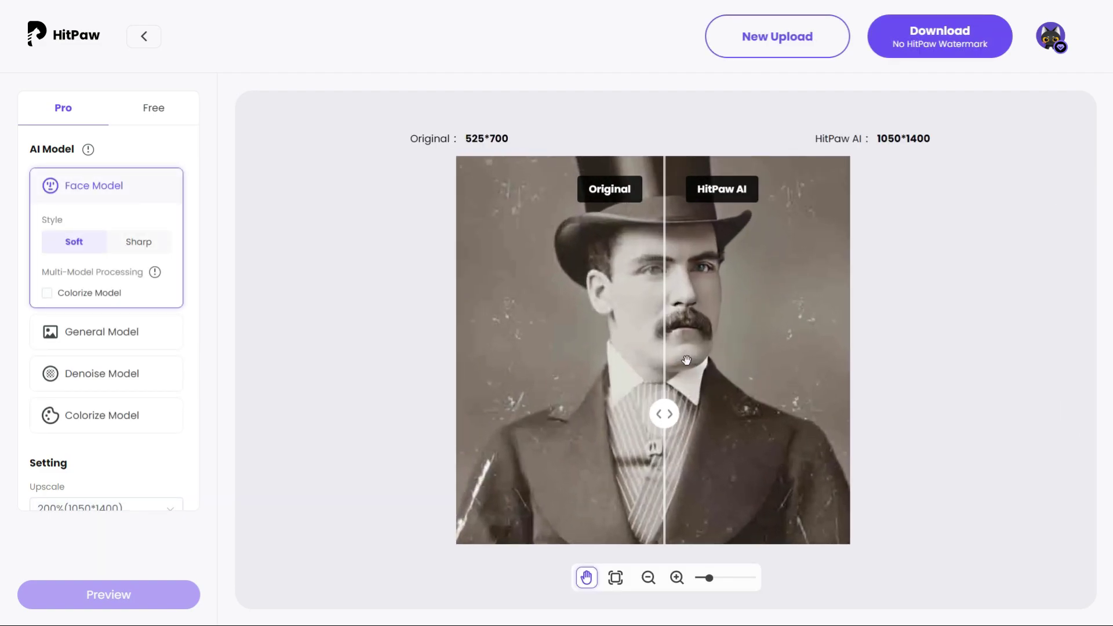
left_click_drag(661, 412, 904, 447)
scroll(523, 346, "down", 2)
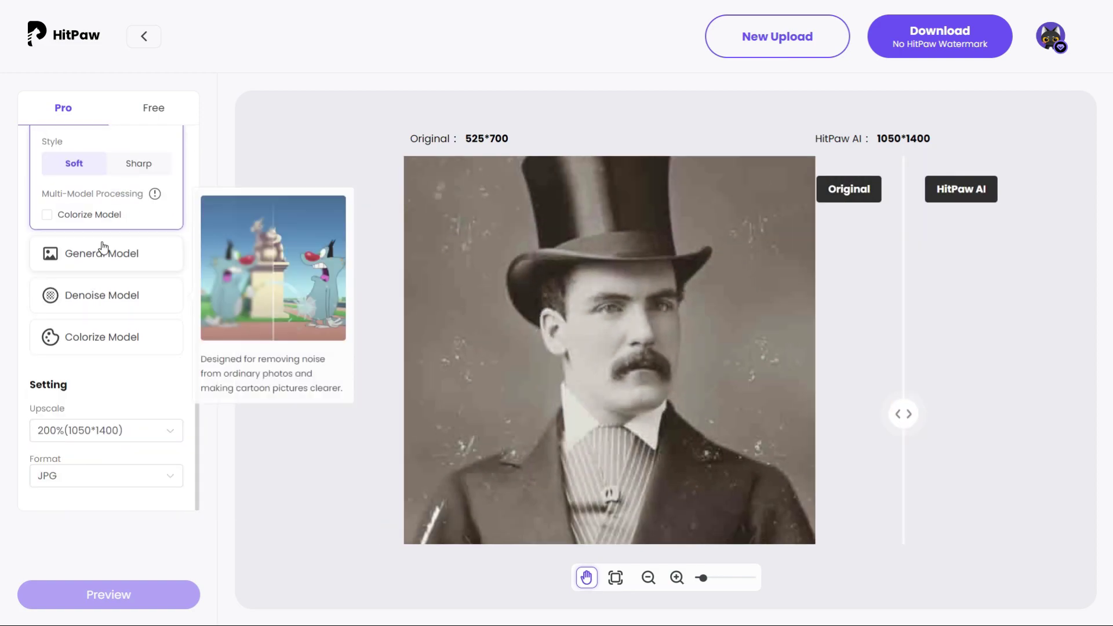
scroll(116, 335, "up", 2)
- Try General Model Fast and Quality, then generate a 200% Colorize Model result
left_click(116, 334)
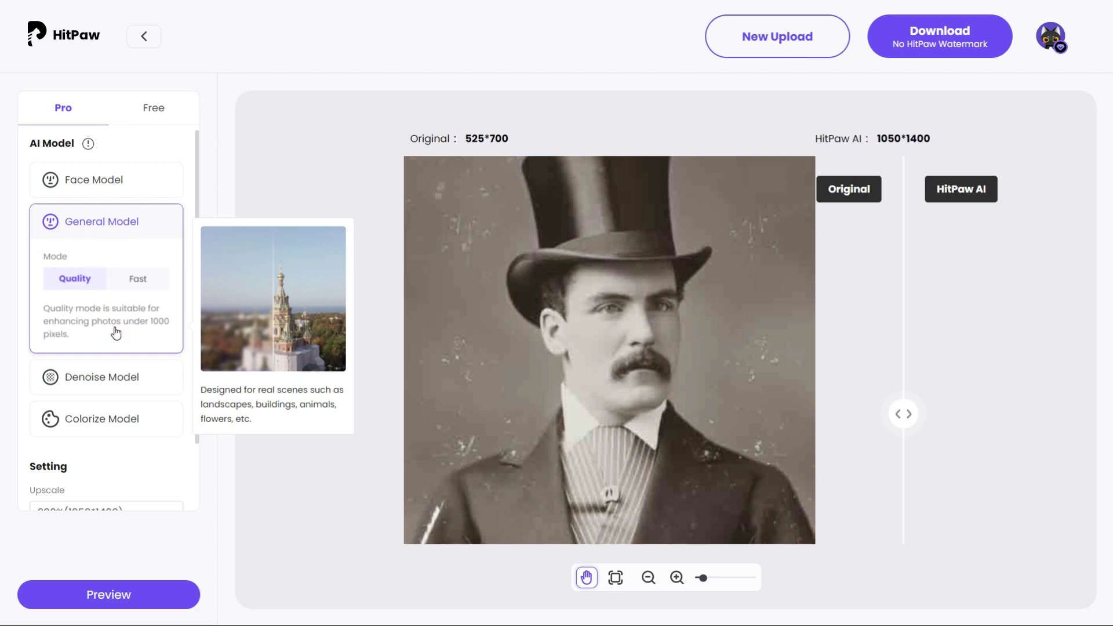
left_click(138, 280)
left_click(71, 280)
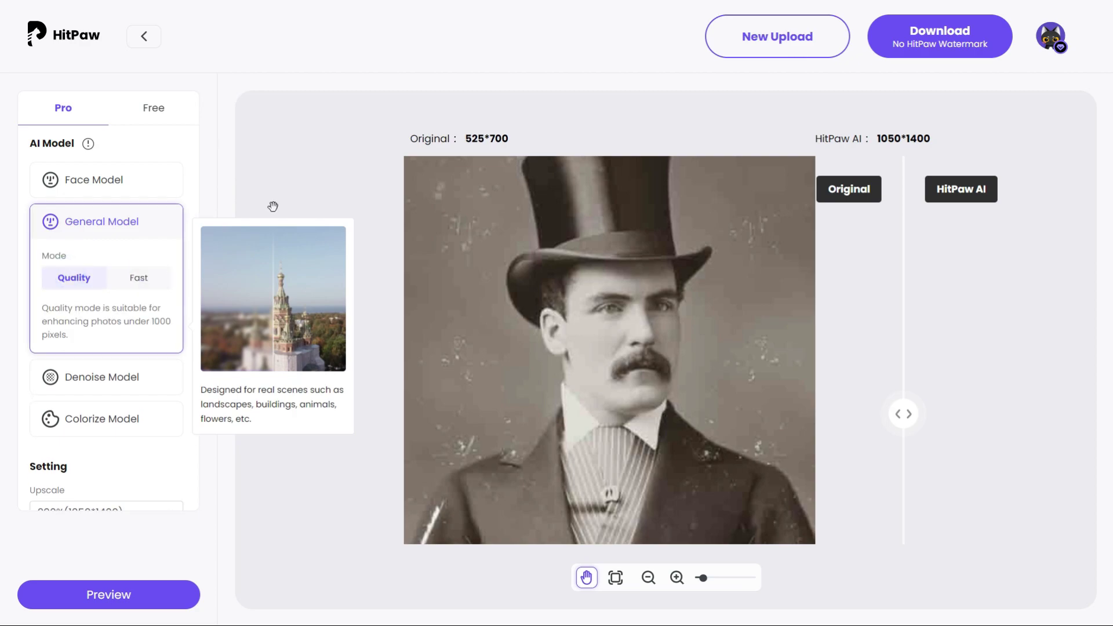
left_click(114, 421)
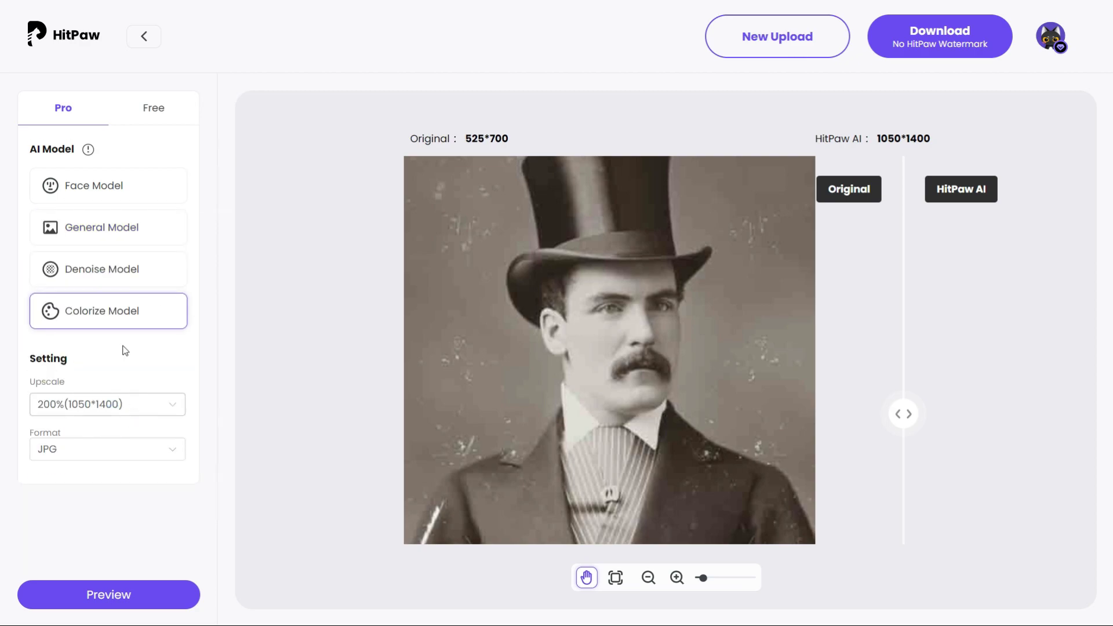
mouse_move(120, 319)
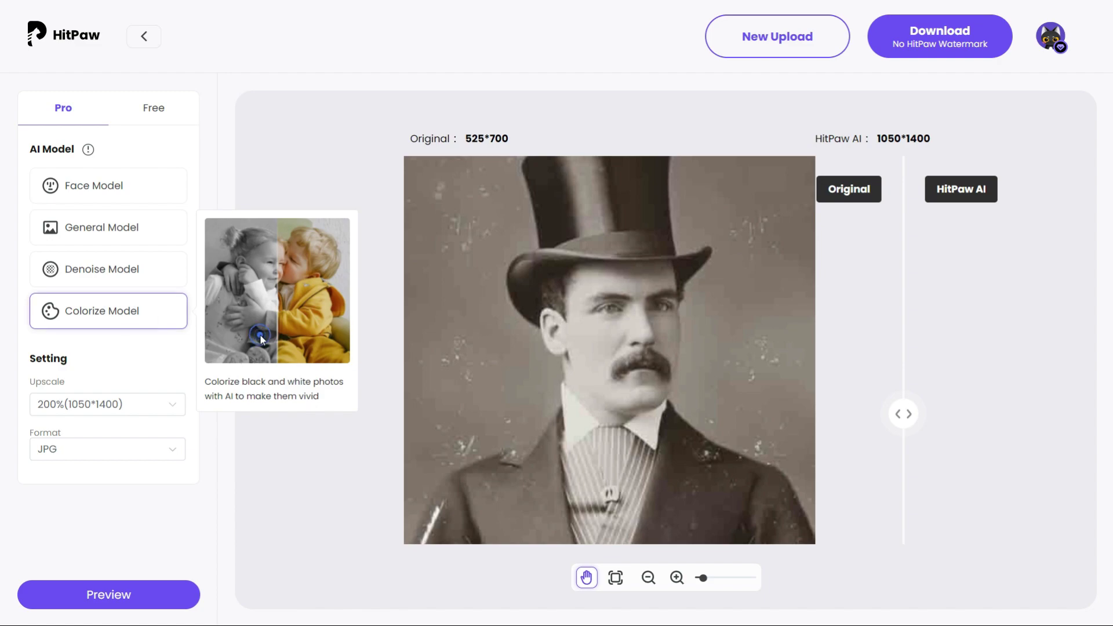
left_click(106, 595)
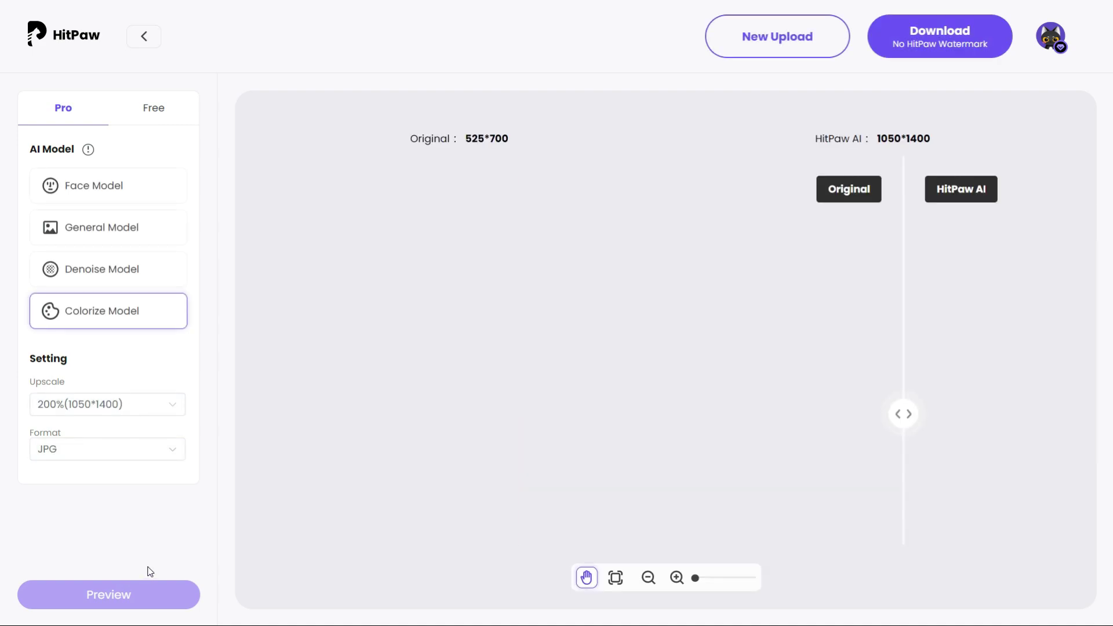
left_click_drag(665, 417, 841, 427)
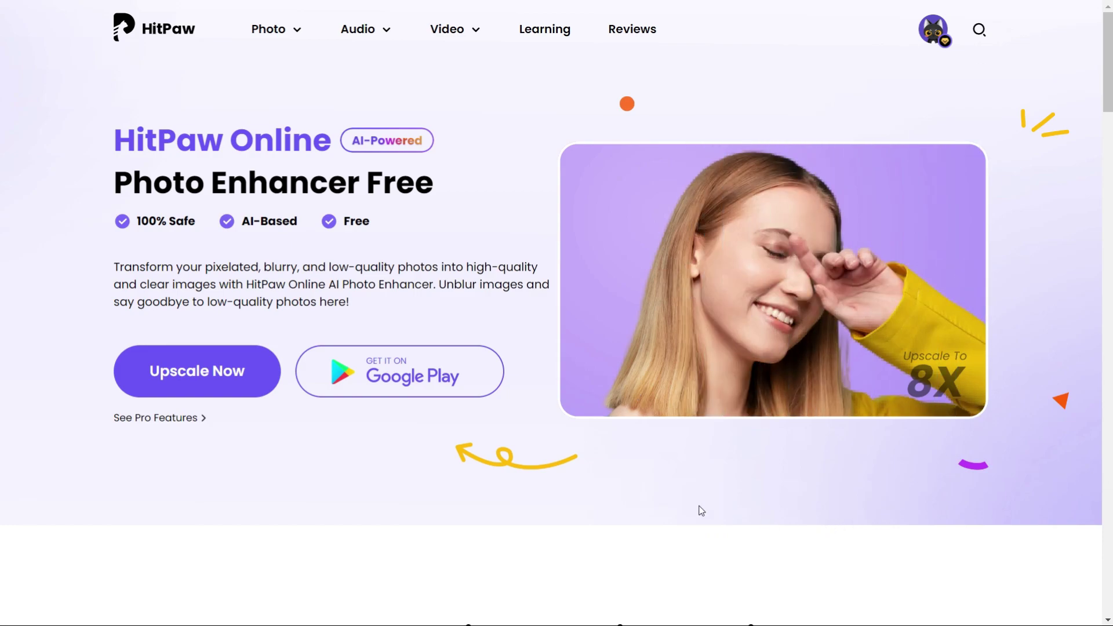
- Scroll down to the 3 Easy Steps guide and select the 'Make Some Settings' heading
scroll(731, 533, "down", 10)
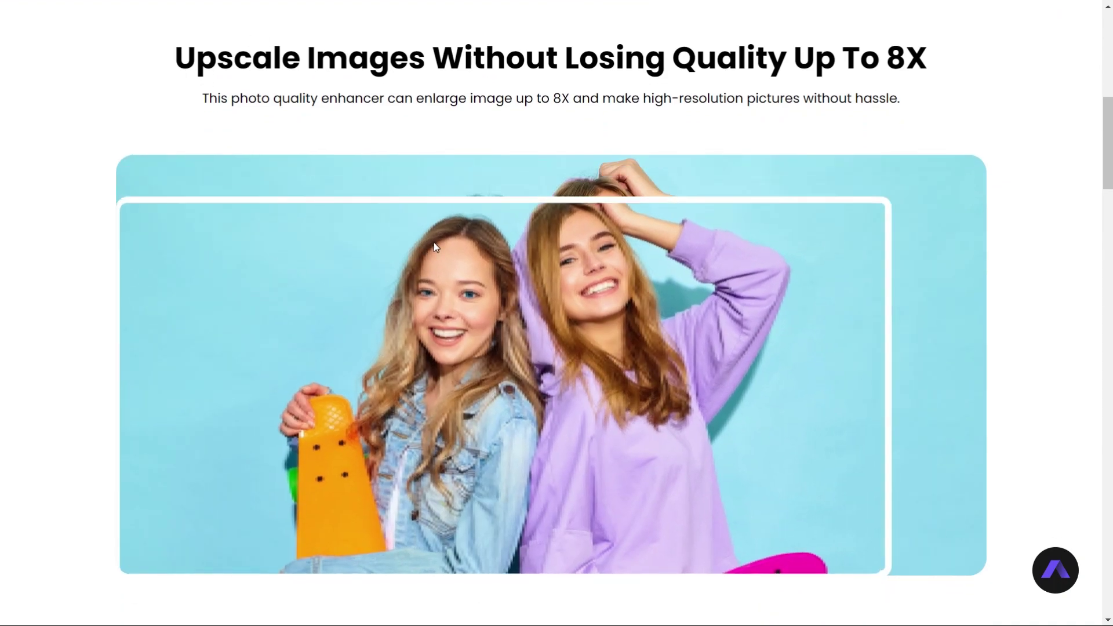
scroll(555, 371, "down", 1)
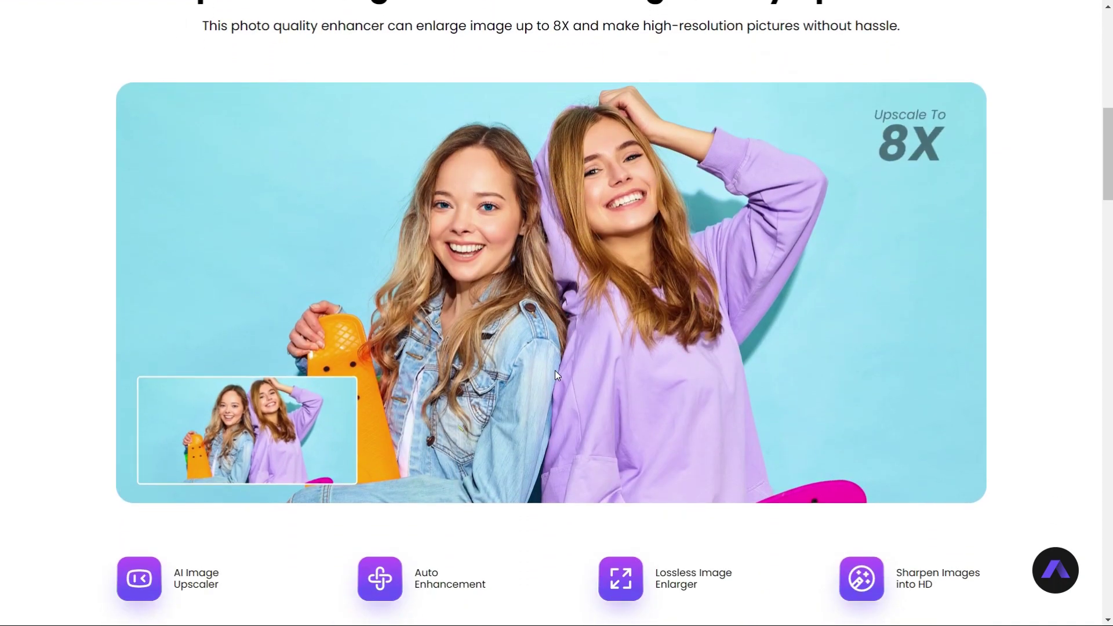
scroll(555, 370, "down", 3)
scroll(555, 371, "down", 7)
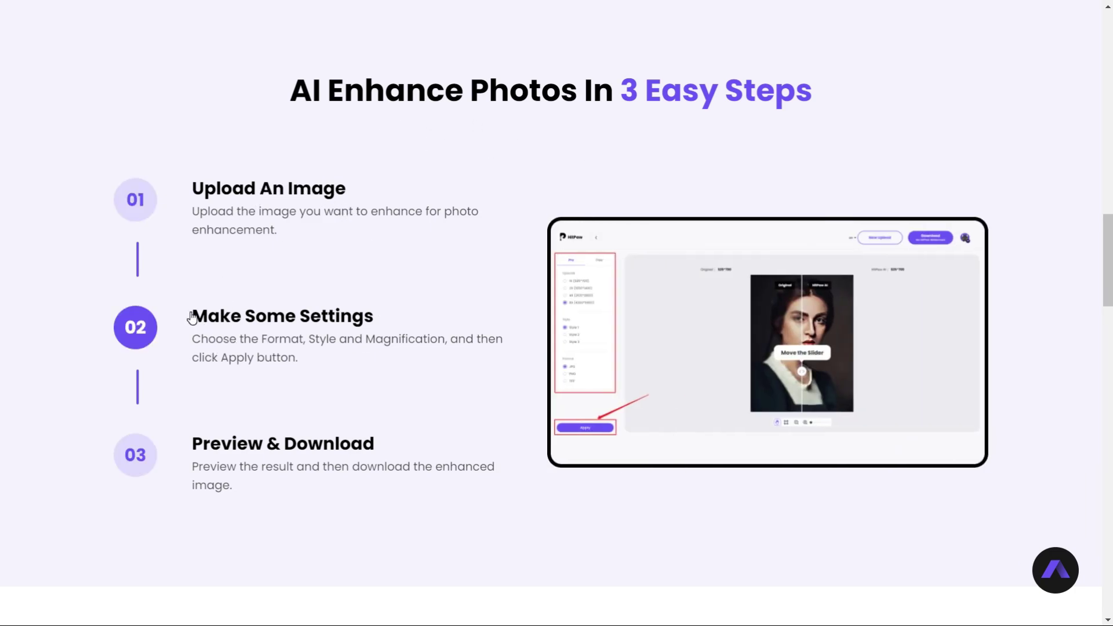
left_click_drag(342, 333, 388, 326)
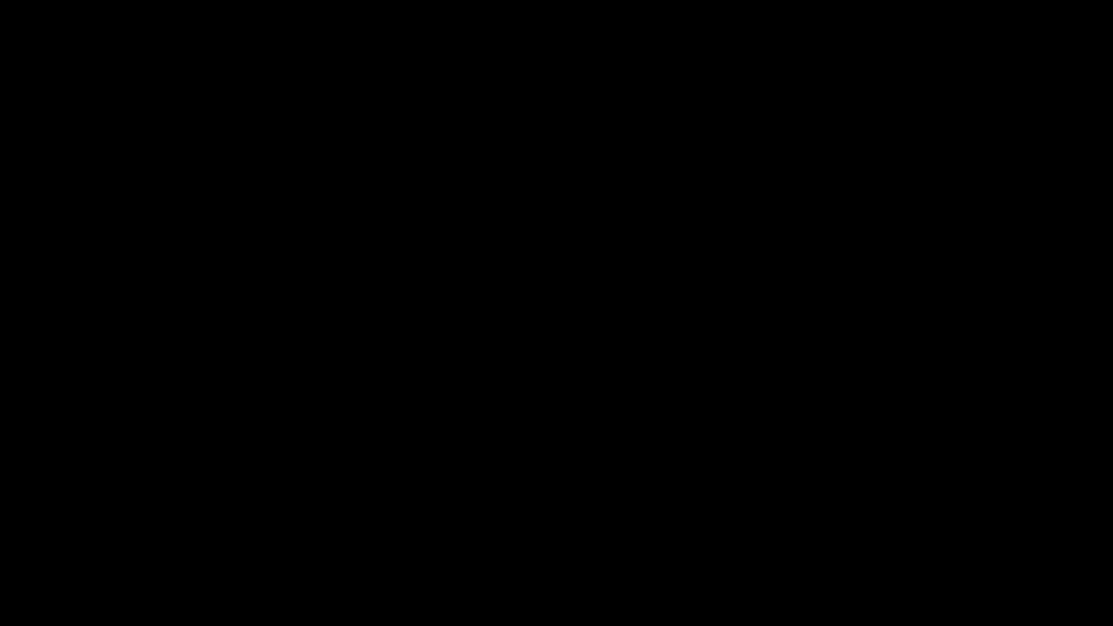